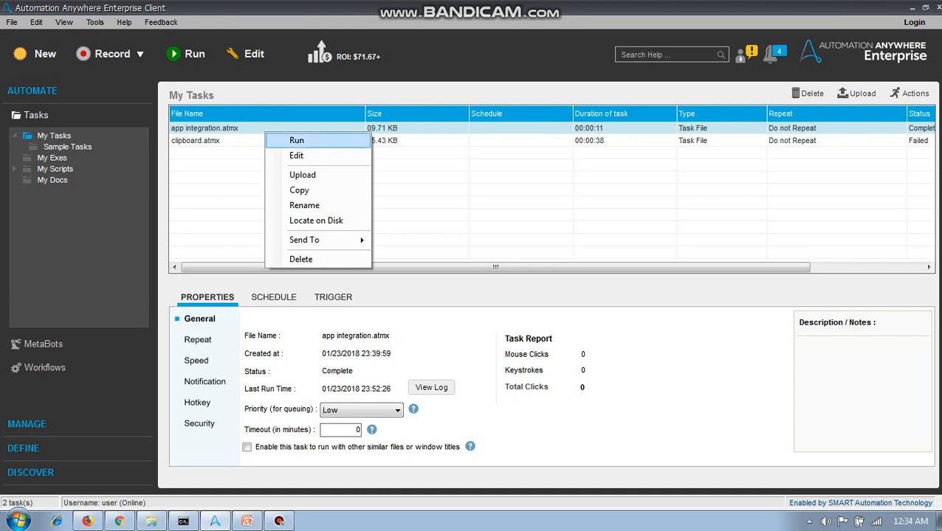
Step: Open the app integration task for editing and maximize the task editor window
{"action": "left_click", "coordinate": [296, 156]}
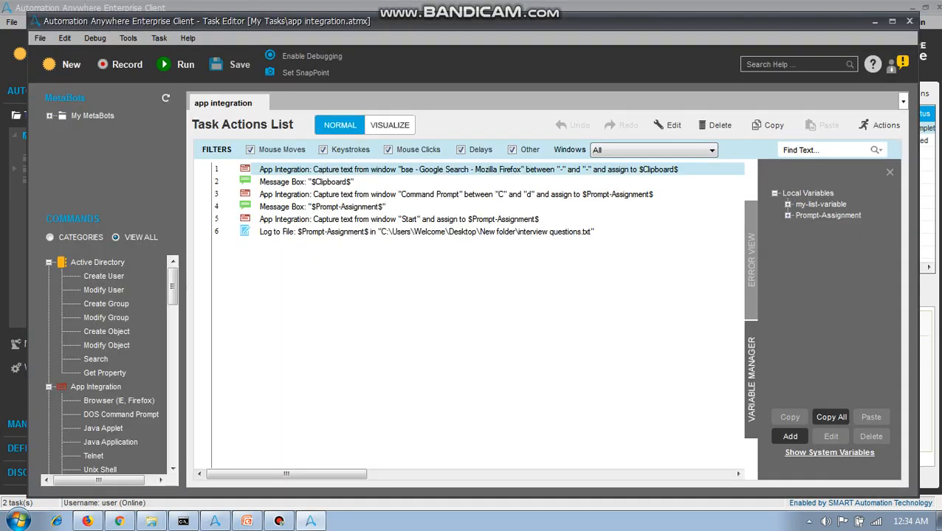
{"action": "left_click", "coordinate": [892, 22]}
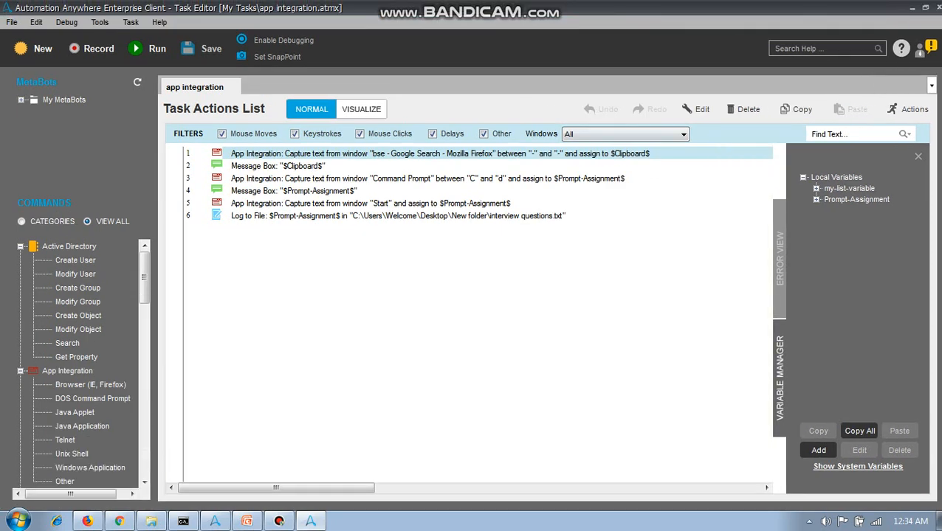
Step: Try to save the first App Integration action with a screenshot of the Firefox window, and save it without one instead
{"action": "right_click", "coordinate": [364, 151]}
{"action": "left_click", "coordinate": [396, 152]}
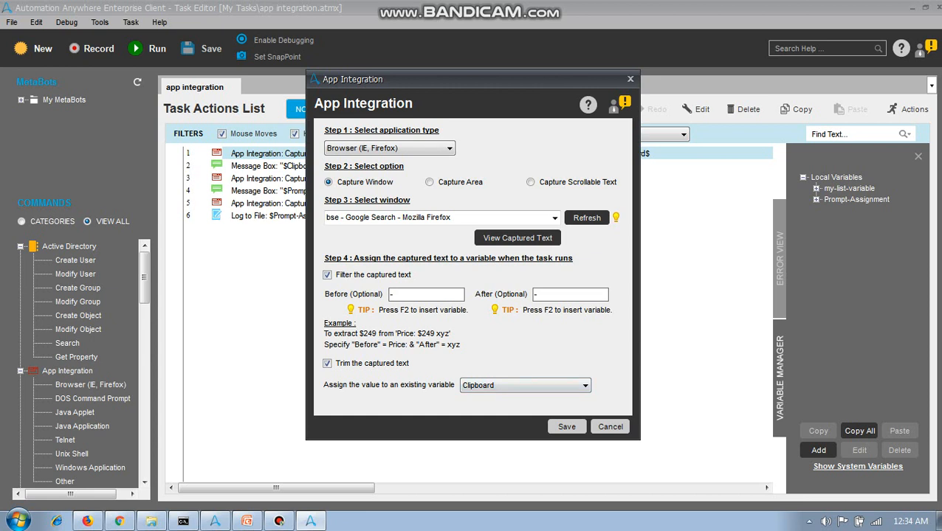
{"action": "left_click", "coordinate": [566, 427]}
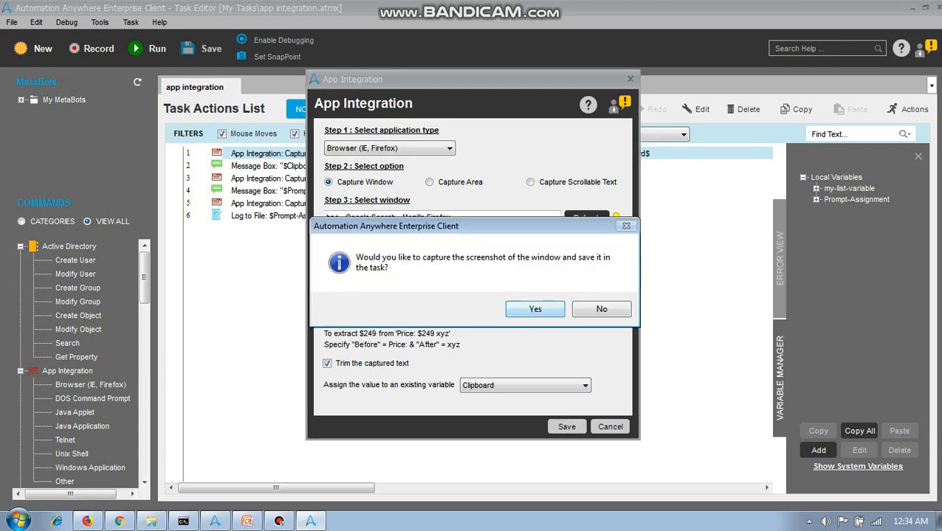
{"action": "left_click", "coordinate": [535, 309]}
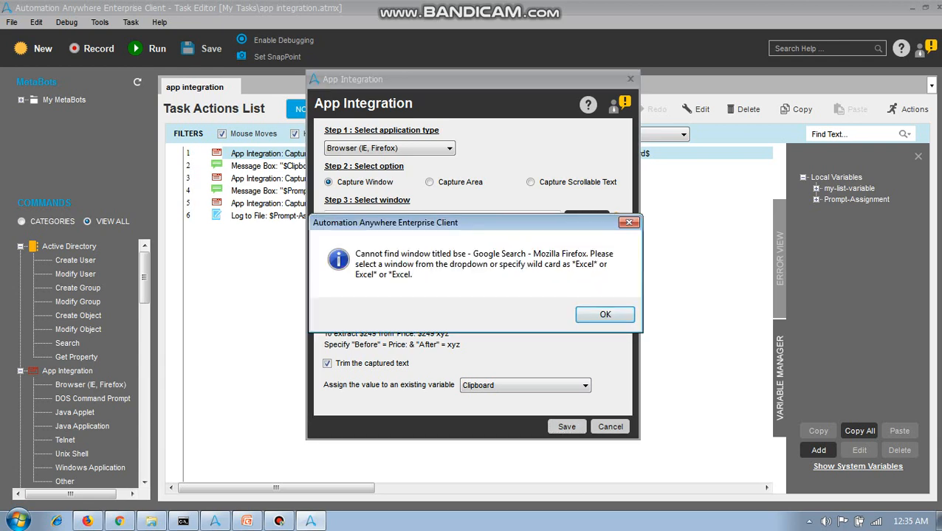
{"action": "key", "text": "Return"}
{"action": "left_click", "coordinate": [567, 426]}
{"action": "left_click", "coordinate": [601, 309]}
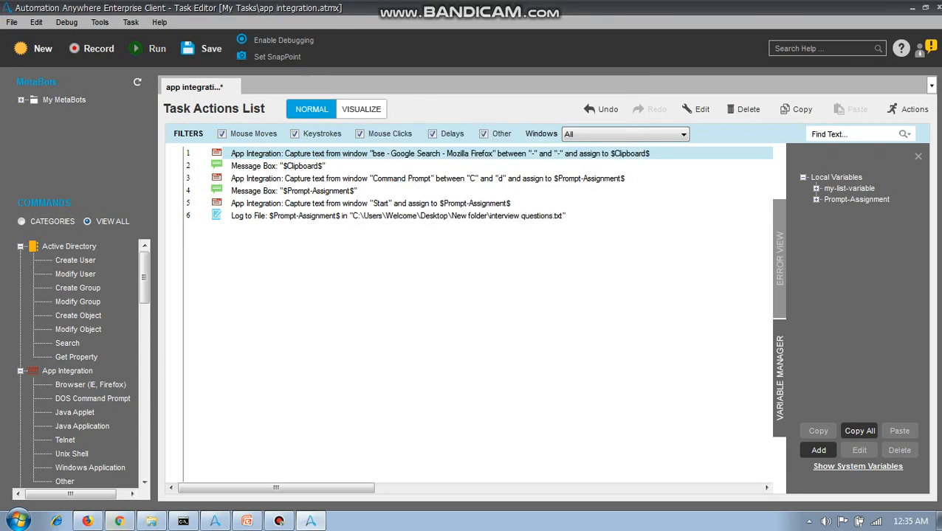
Step: Switch to Firefox and close the YouTube tab, leaving the bse Google Search page open
{"action": "left_click", "coordinate": [87, 521]}
{"action": "left_click", "coordinate": [87, 521]}
{"action": "left_click", "coordinate": [87, 521]}
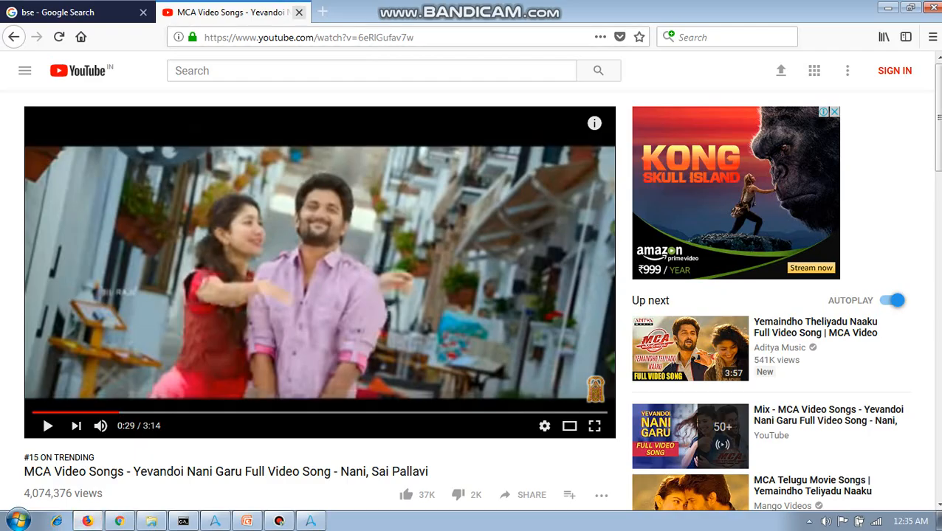
{"action": "left_click", "coordinate": [298, 12]}
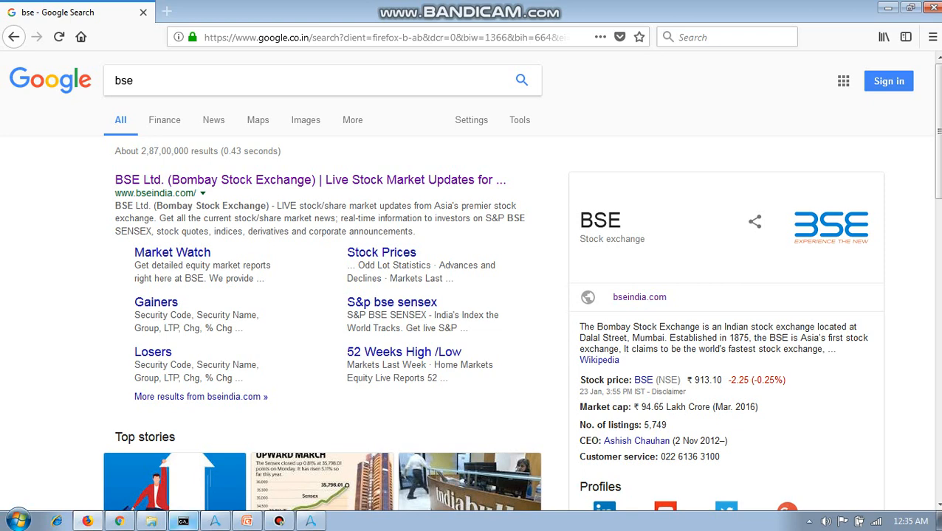
Step: Return to the task editor and re-save the first App Integration action with a screenshot of the bse - Google Search window
{"action": "left_click", "coordinate": [310, 521]}
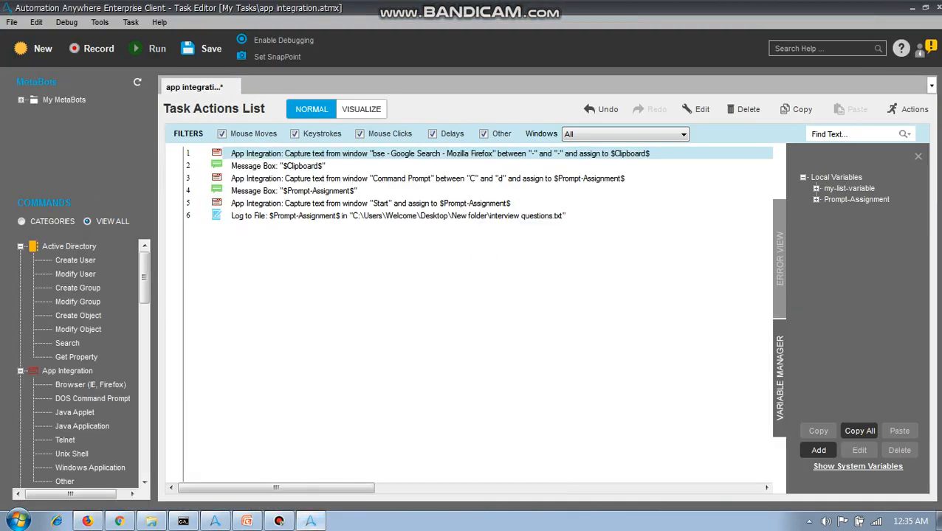
{"action": "right_click", "coordinate": [298, 154]}
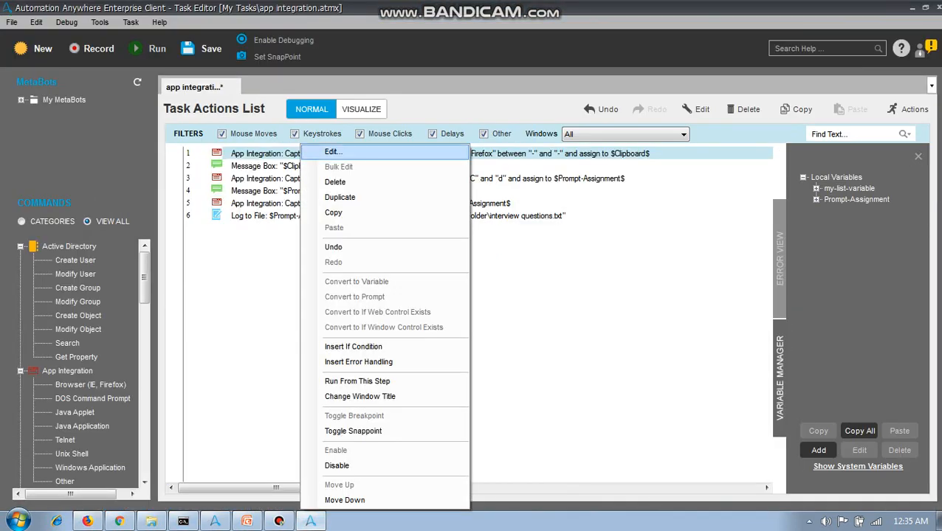
{"action": "left_click", "coordinate": [329, 152]}
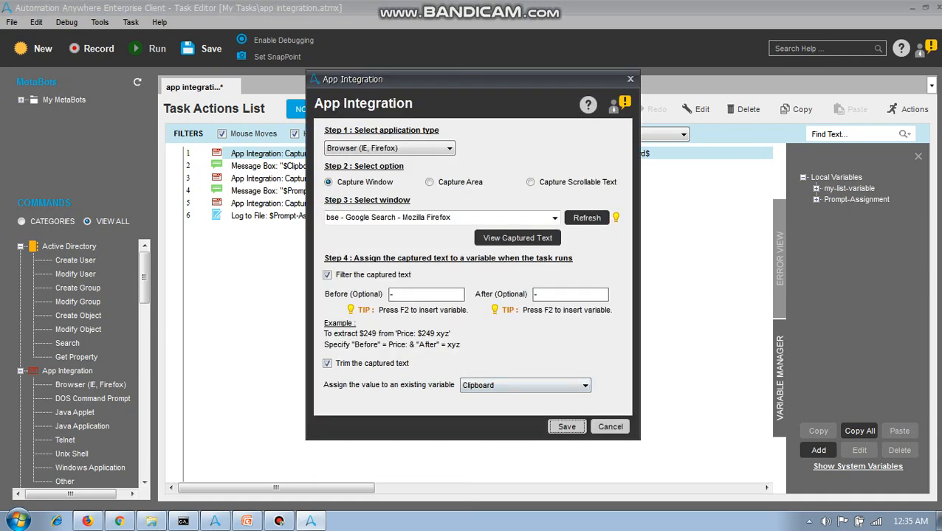
{"action": "left_click", "coordinate": [566, 426]}
{"action": "left_click", "coordinate": [534, 308]}
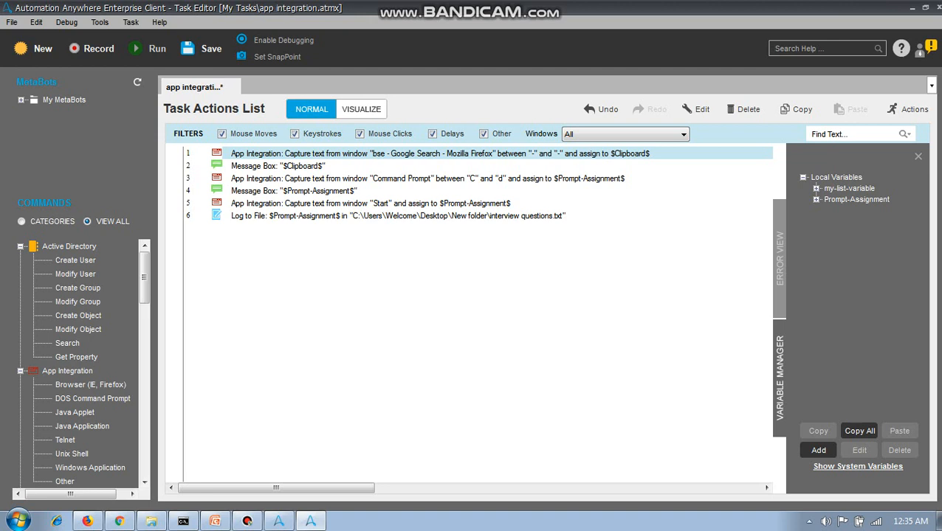
Step: Save the app integration task, run it, and return to the task editor
{"action": "key", "text": "ctrl+s"}
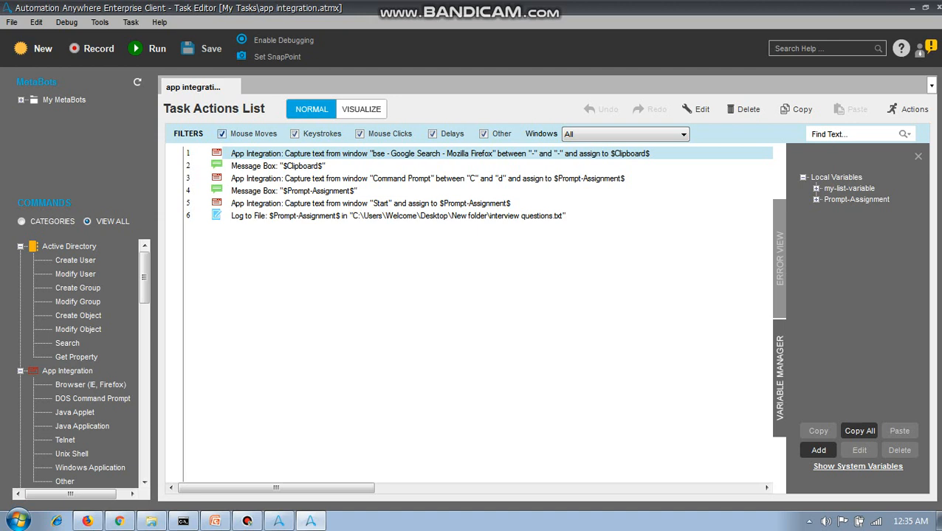
{"action": "left_click", "coordinate": [147, 48]}
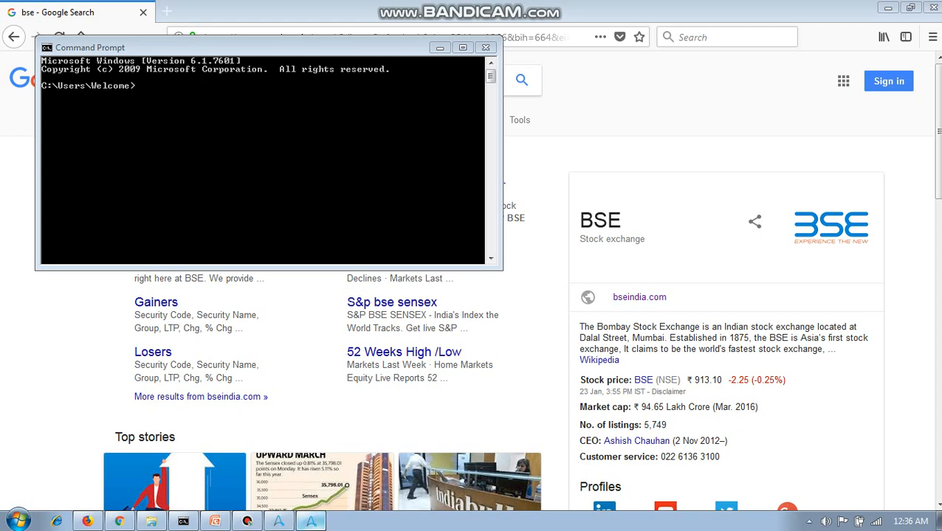
{"action": "left_click", "coordinate": [310, 522]}
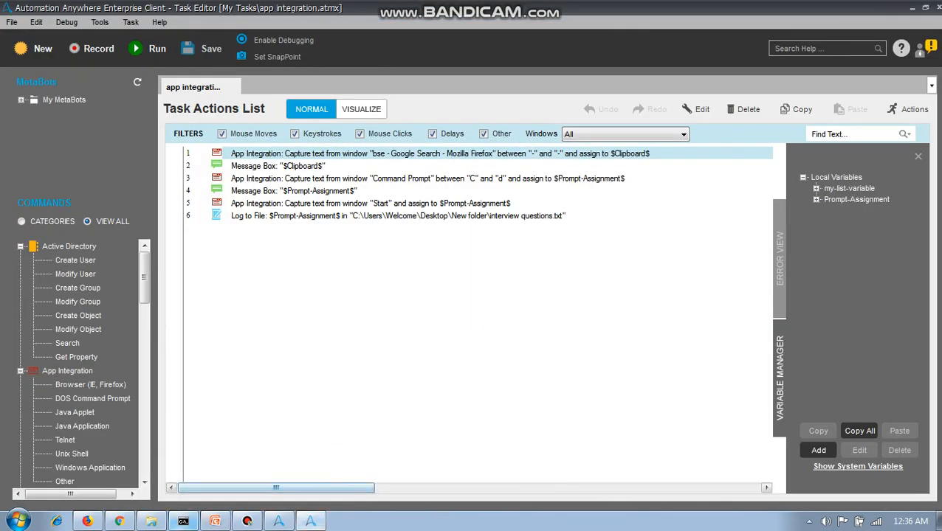
Step: In Windows Explorer, open the interview questions text file from the desktop's New folder, check the logged text, and close both windows
{"action": "left_click", "coordinate": [151, 522]}
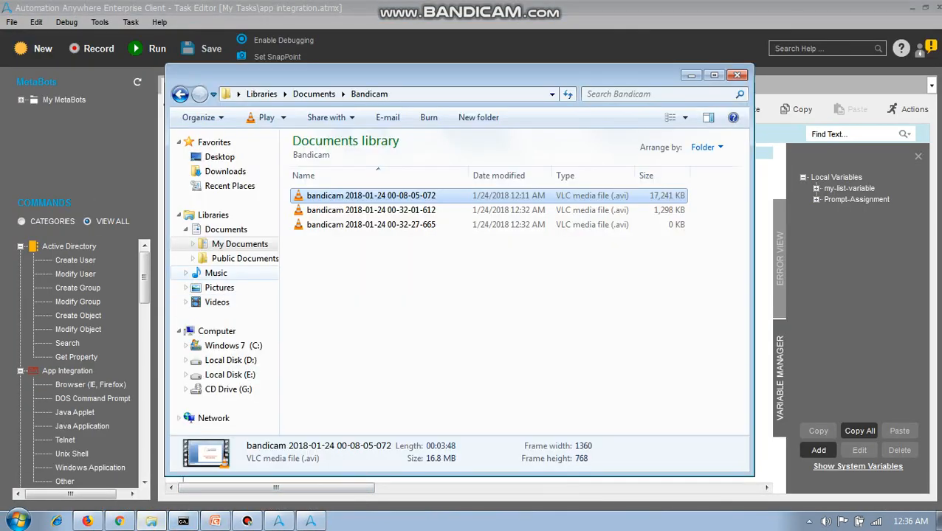
{"action": "left_click", "coordinate": [225, 171]}
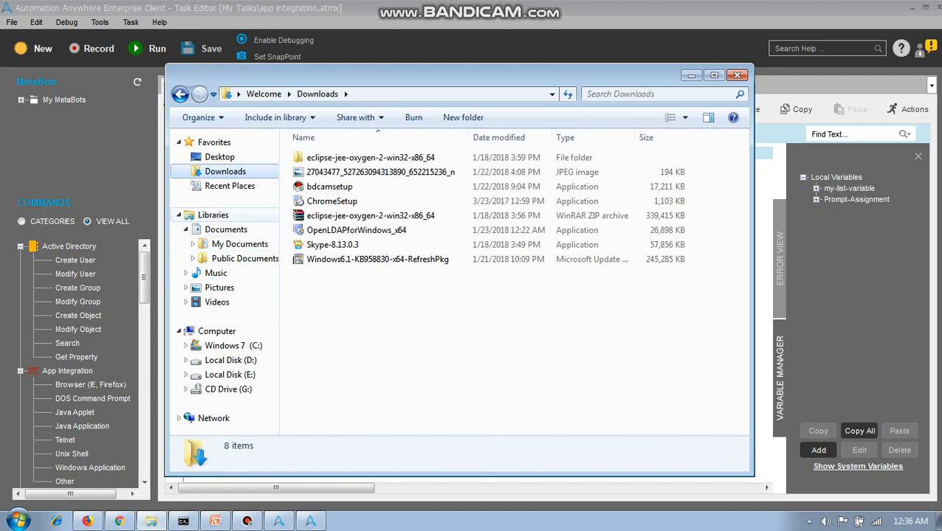
{"action": "left_click", "coordinate": [240, 245]}
{"action": "left_click", "coordinate": [226, 229]}
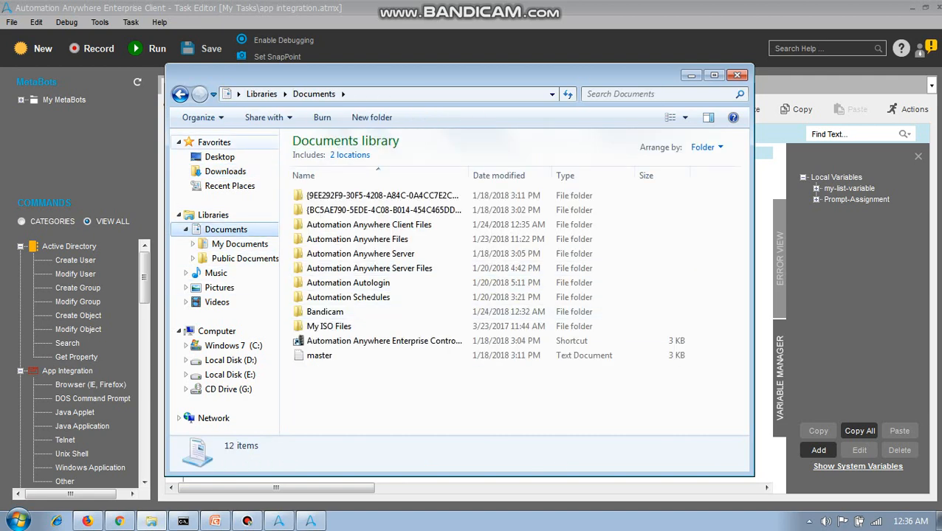
{"action": "left_click", "coordinate": [219, 157]}
{"action": "left_click", "coordinate": [225, 171]}
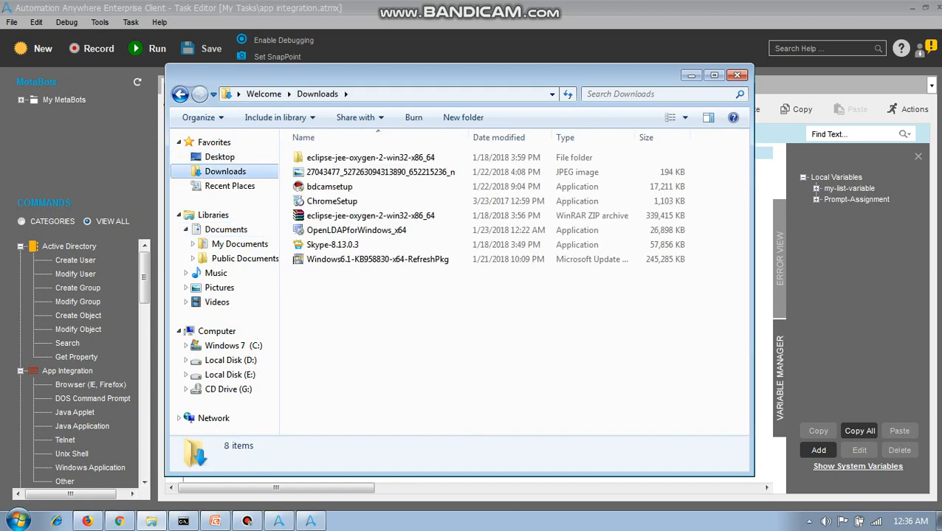
{"action": "left_click", "coordinate": [226, 229]}
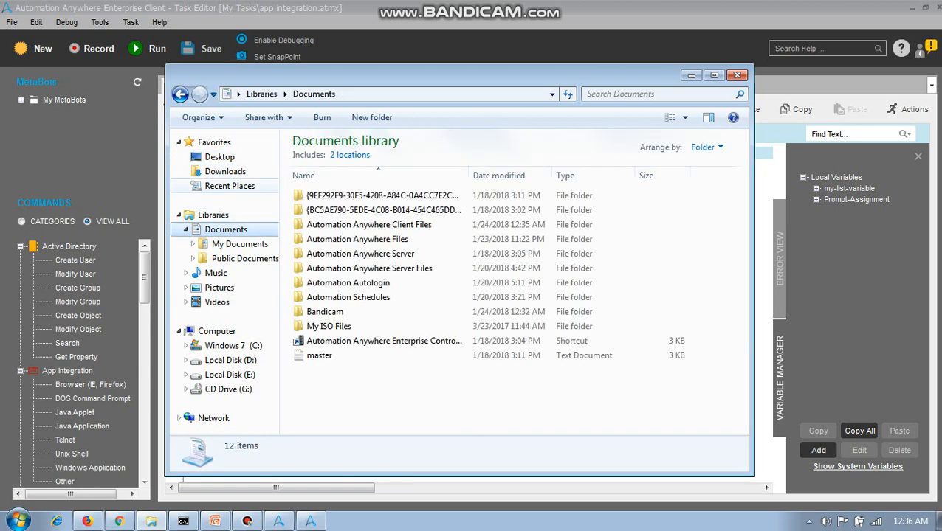
{"action": "left_click", "coordinate": [219, 156]}
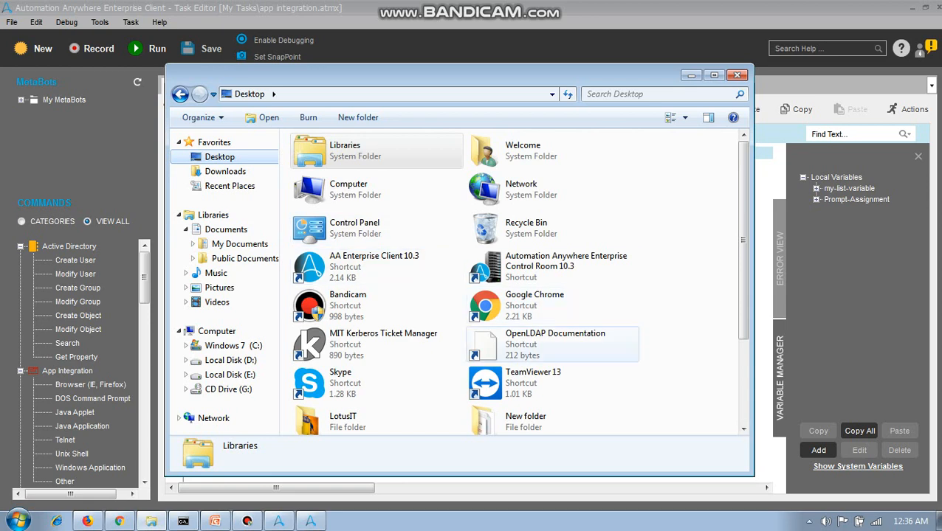
{"action": "double_click", "coordinate": [517, 421]}
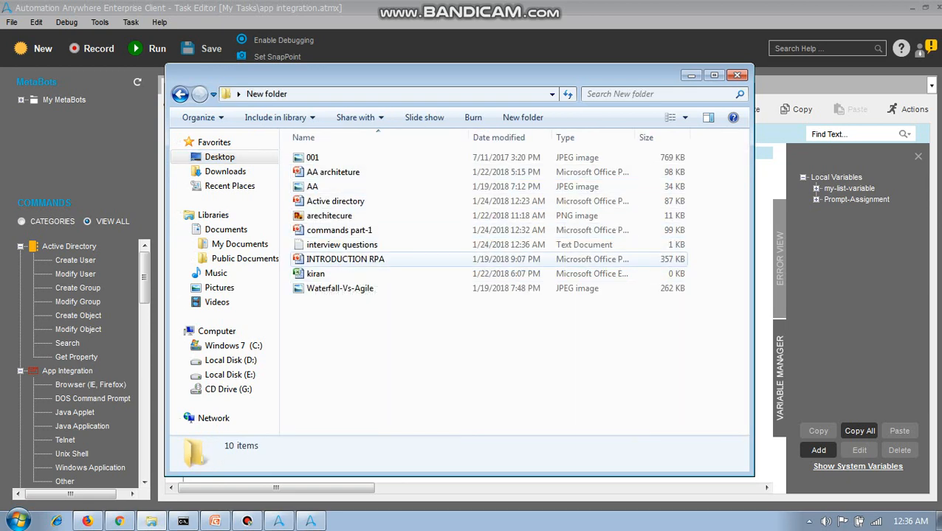
{"action": "double_click", "coordinate": [342, 244]}
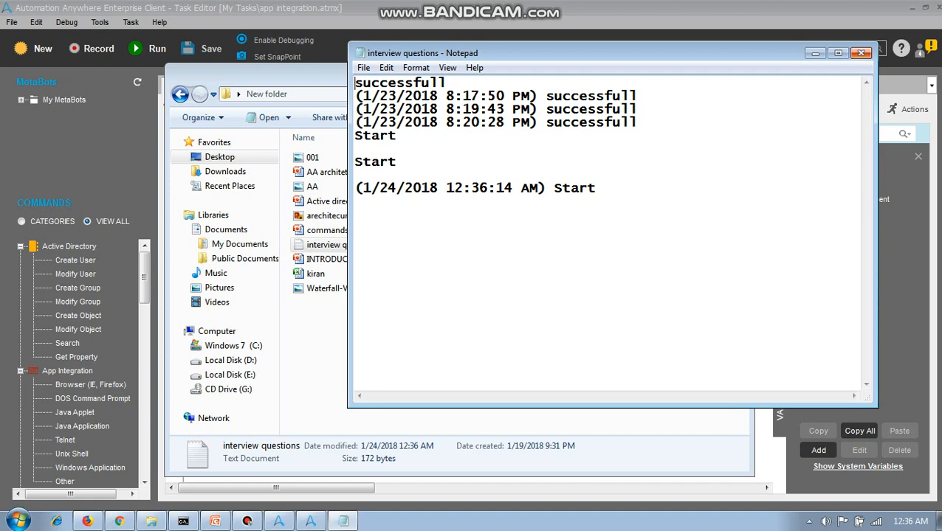
{"action": "key", "text": "alt+F4"}
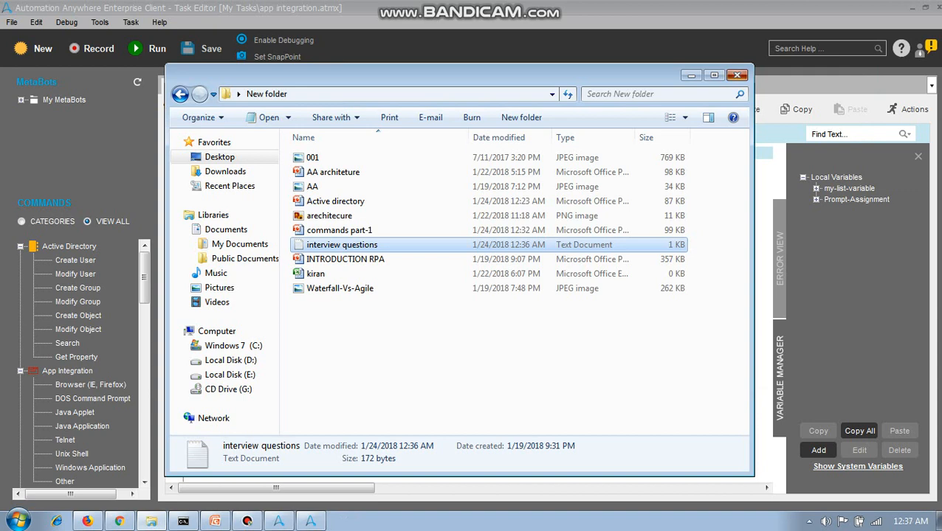
{"action": "key", "text": "alt+F4"}
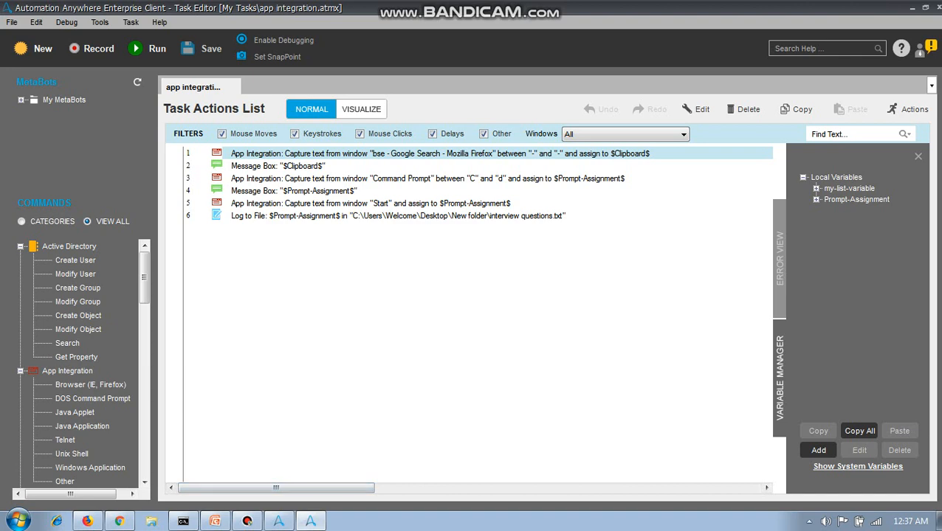
Step: Switch to PowerPoint to review the slide on extracting data from the command prompt, and return to the task editor
{"action": "left_click", "coordinate": [214, 521]}
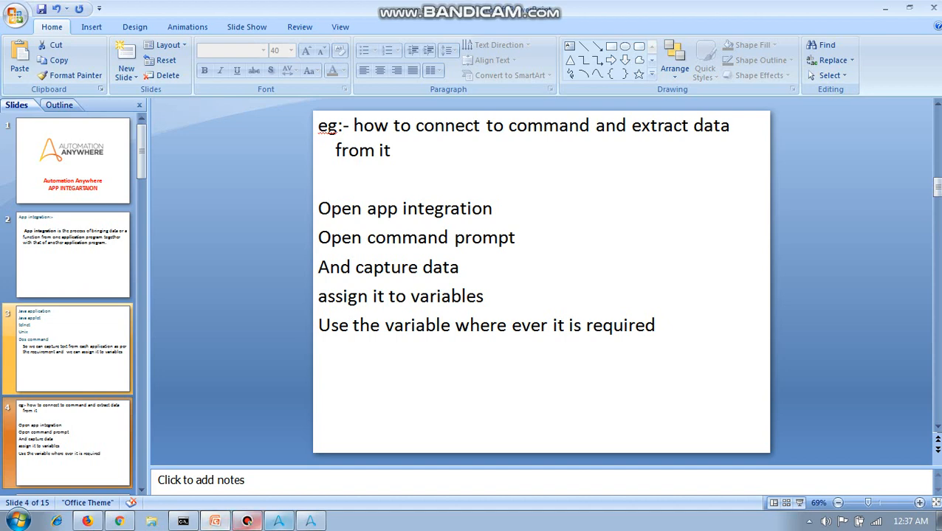
{"action": "left_click", "coordinate": [310, 521]}
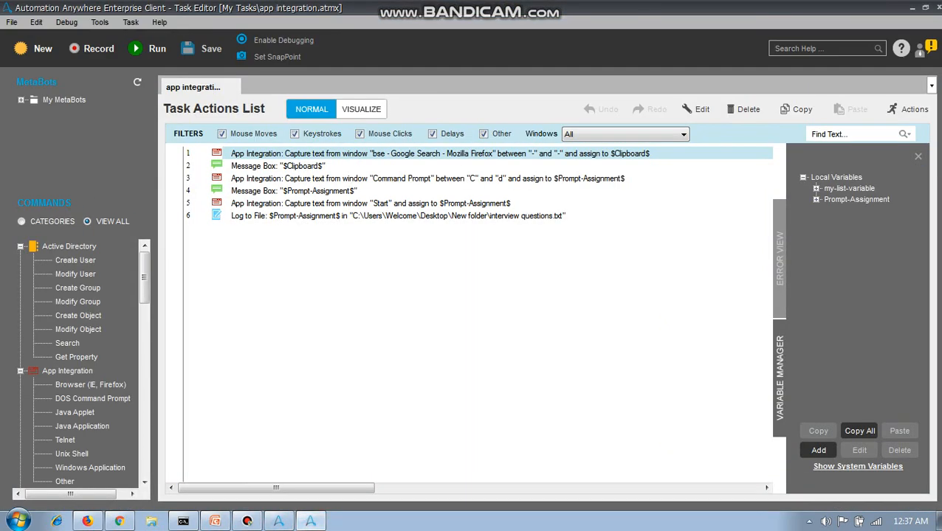
Step: Edit the third action to capture the Command Prompt window area again with its screenshot, and save the action
{"action": "left_click", "coordinate": [377, 179]}
{"action": "right_click", "coordinate": [378, 179]}
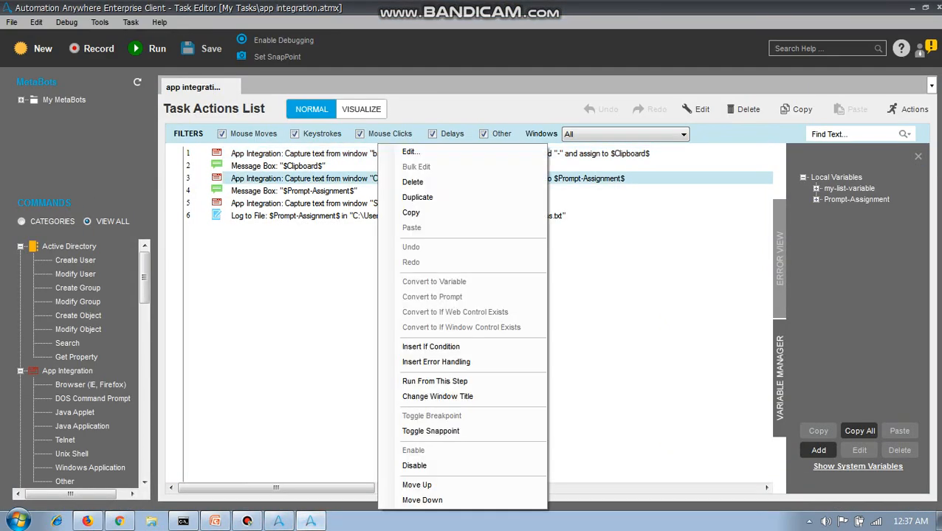
{"action": "left_click", "coordinate": [411, 152]}
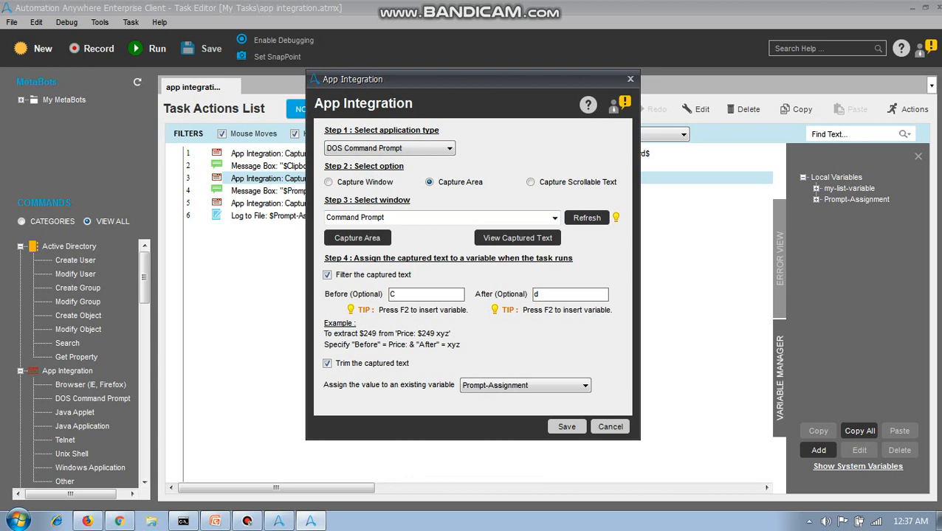
{"action": "left_click", "coordinate": [330, 216]}
{"action": "left_click", "coordinate": [330, 217]}
{"action": "left_click", "coordinate": [359, 218]}
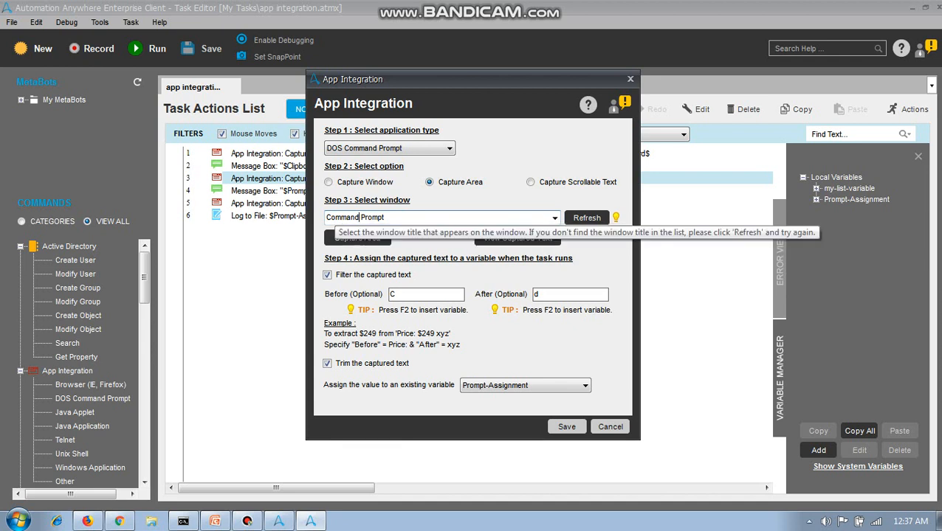
{"action": "left_click_drag", "start_coordinate": [335, 218], "coordinate": [352, 217]}
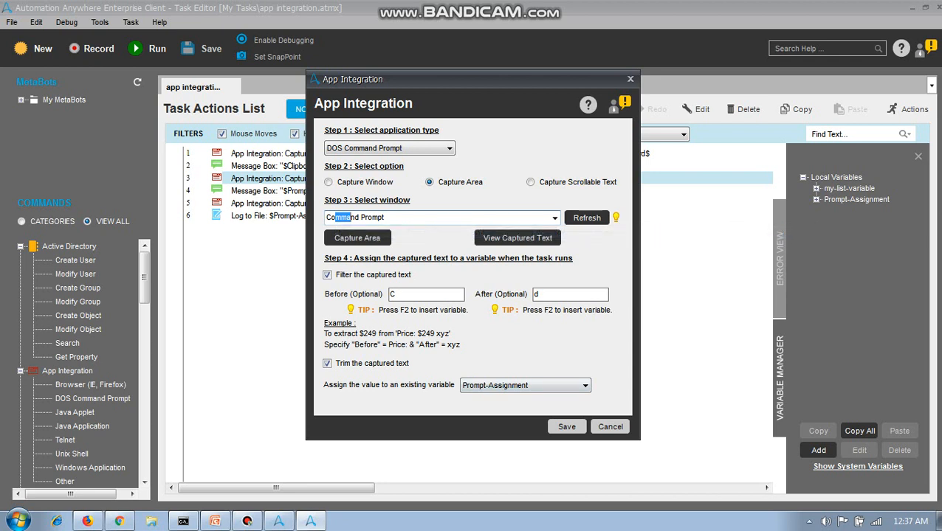
{"action": "left_click", "coordinate": [357, 238]}
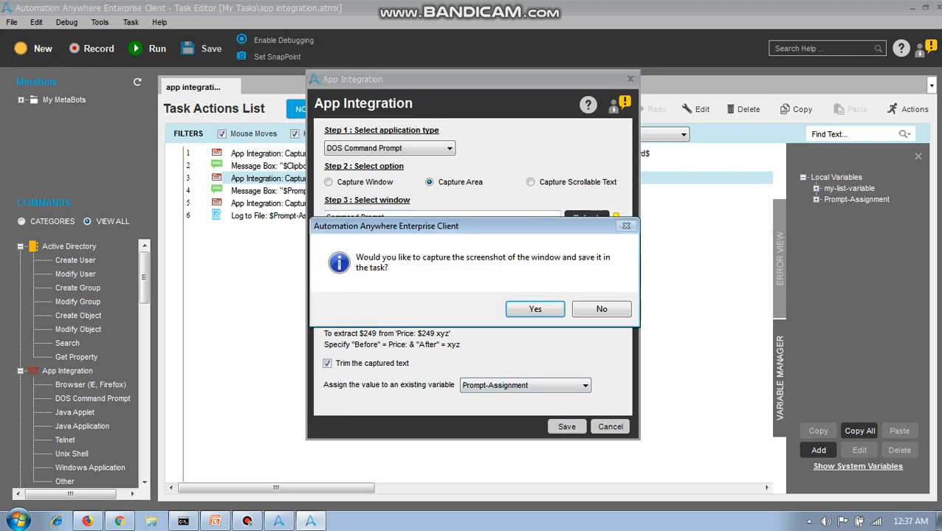
{"action": "left_click", "coordinate": [533, 308]}
{"action": "left_click", "coordinate": [566, 427]}
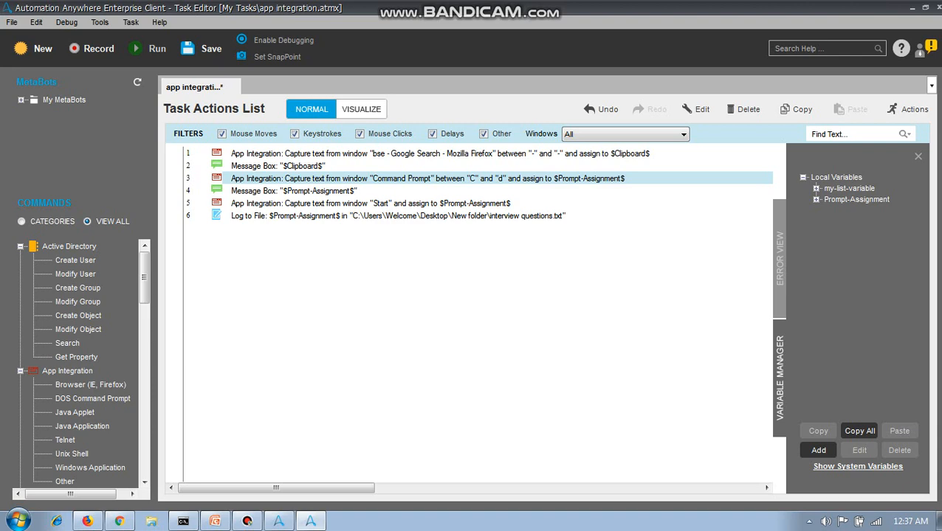
Step: Switch to the PowerPoint presentation and advance to the closing THANK YOU slide
{"action": "left_click", "coordinate": [214, 521]}
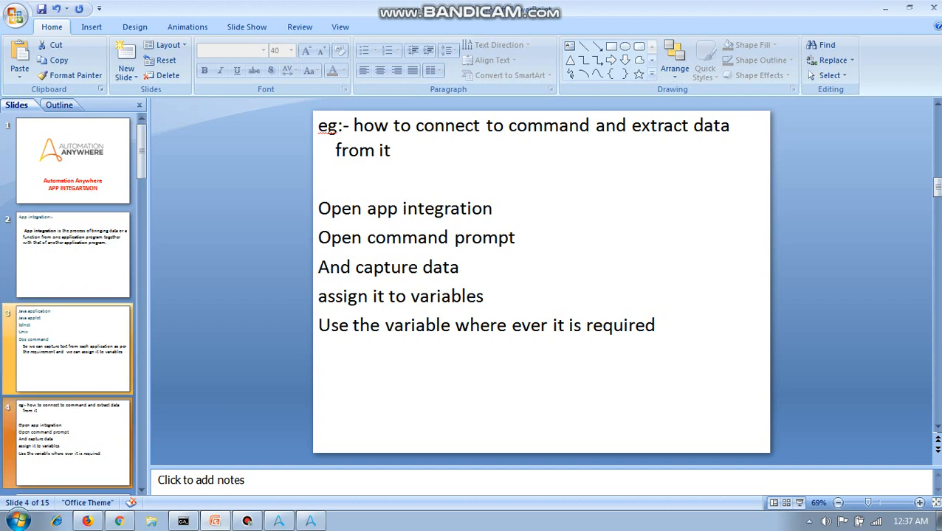
{"action": "key", "text": "Page_Down"}
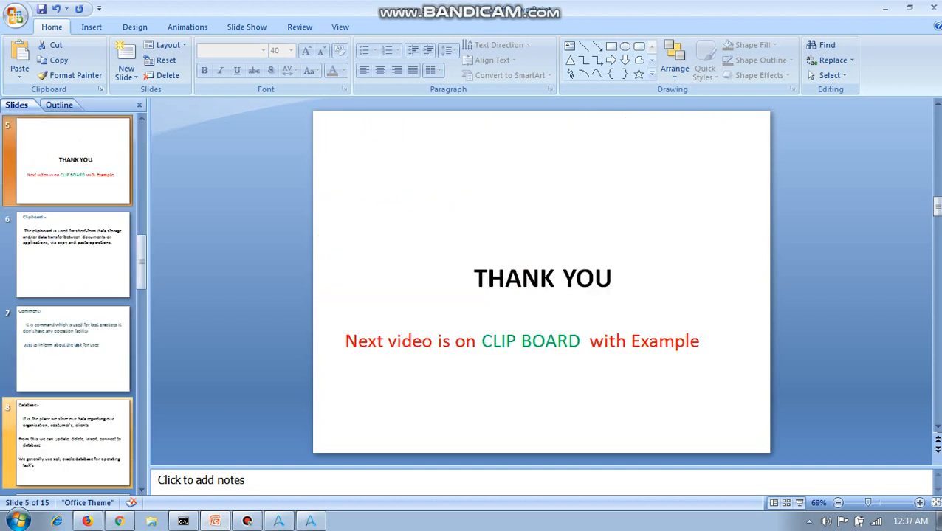